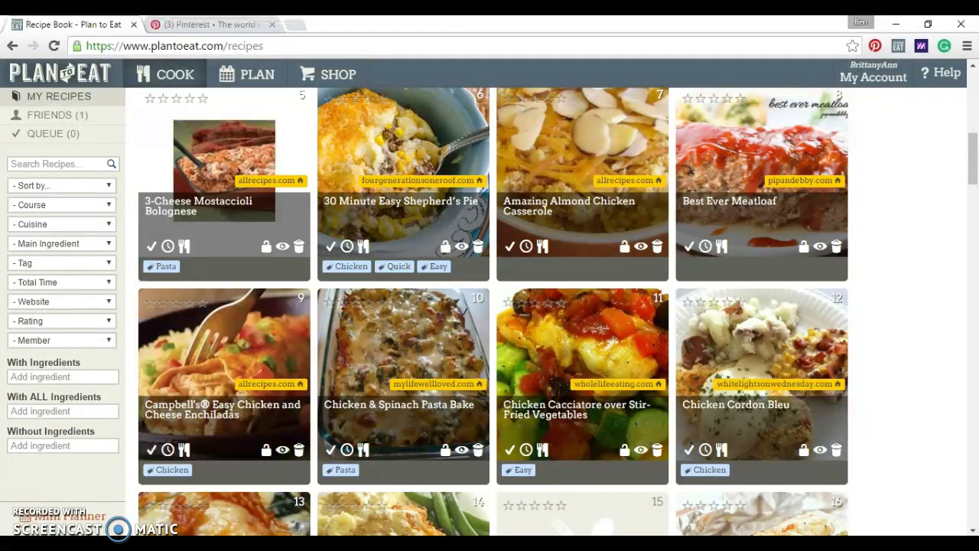
# - From the Pinterest slow cooker pins, open the Slow Cooker Chicken Marsala pin's source in a new tab
pyautogui.click(205, 24)
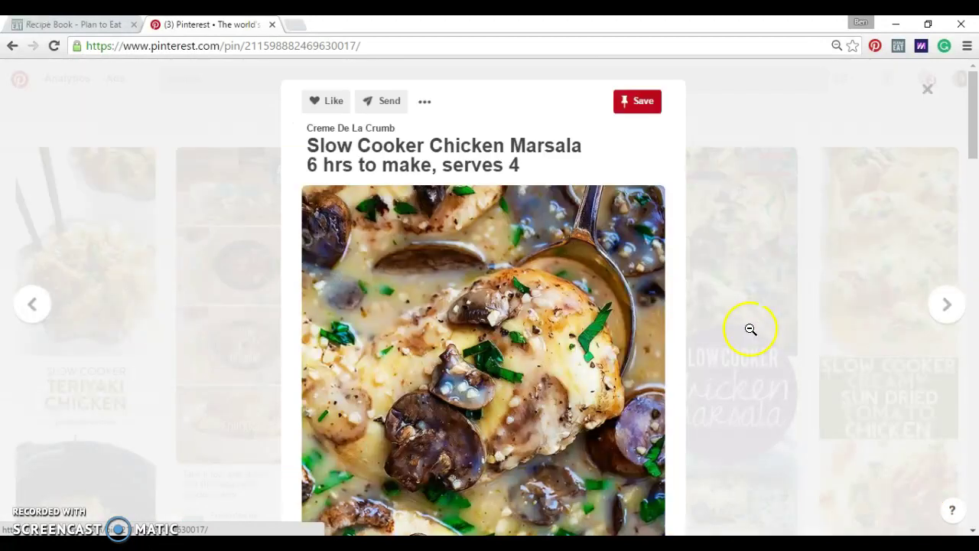
pyautogui.click(598, 313)
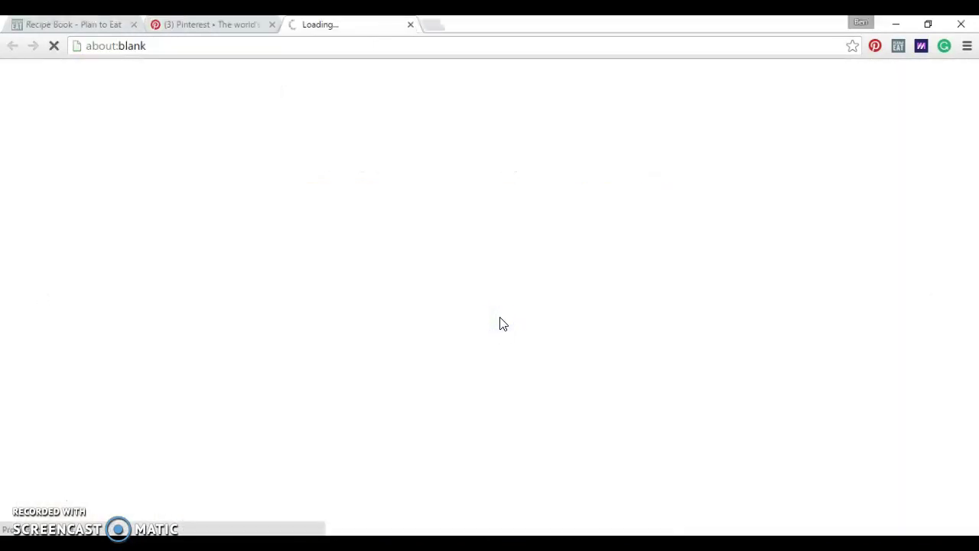
# - Launch the Plan to Eat Recipe Clipper on the Creme de la Crumb Chicken Marsala page, dismissing the access warning
pyautogui.click(469, 335)
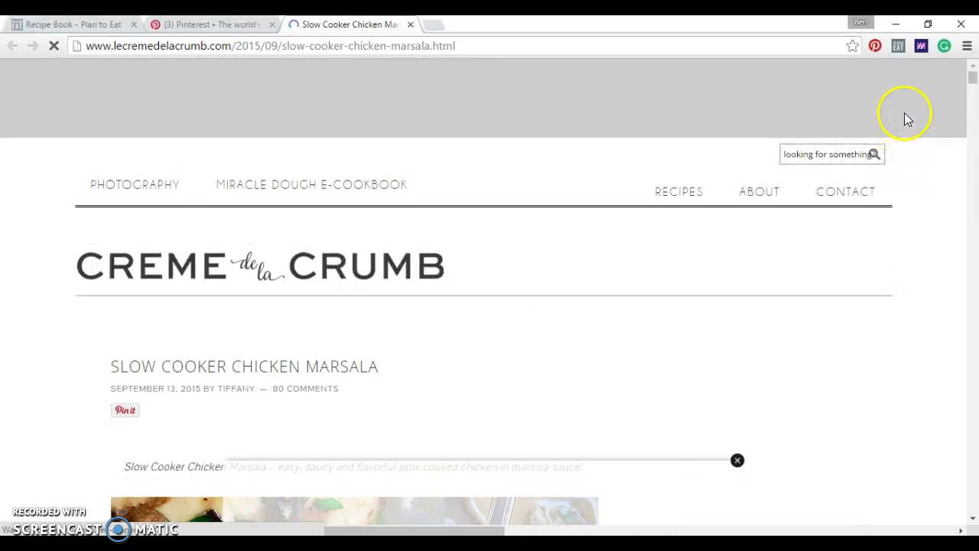
pyautogui.click(901, 50)
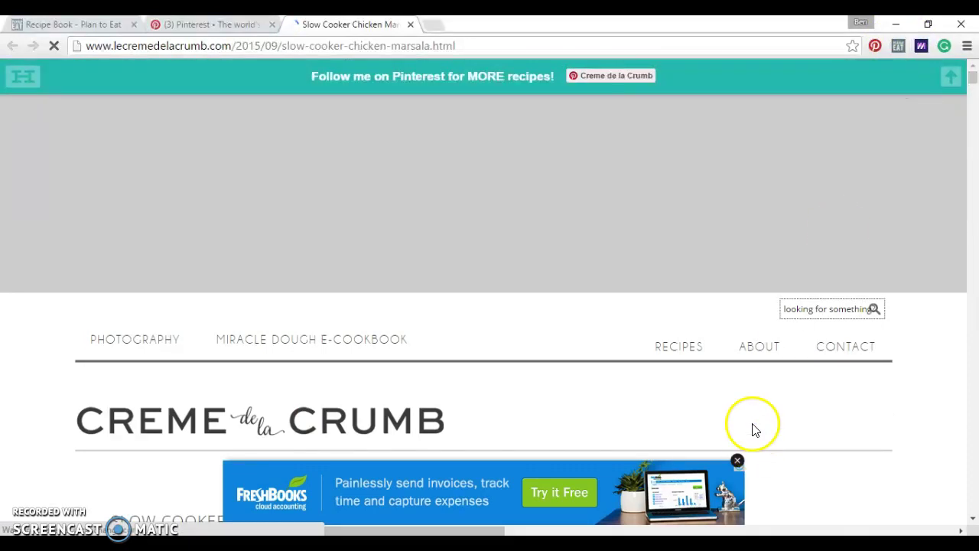
pyautogui.click(901, 49)
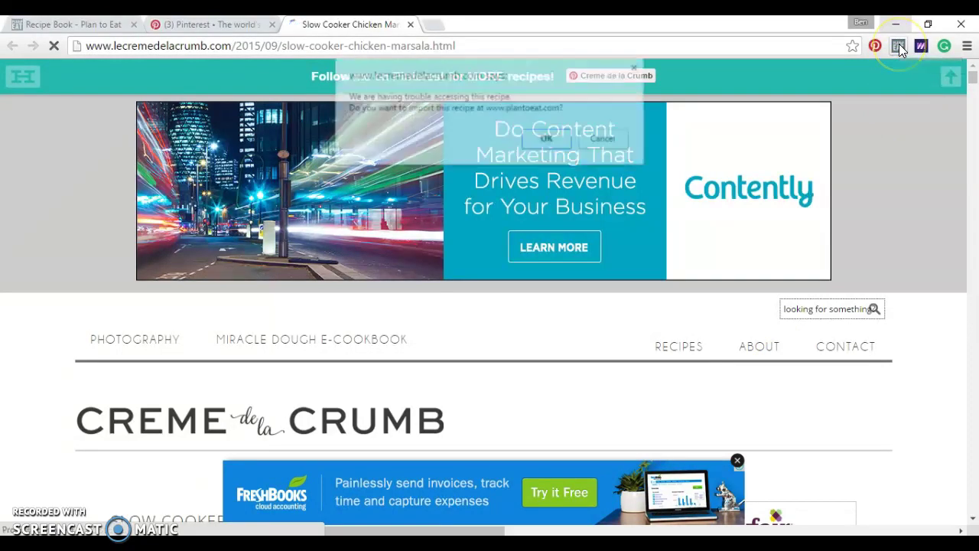
pyautogui.click(636, 69)
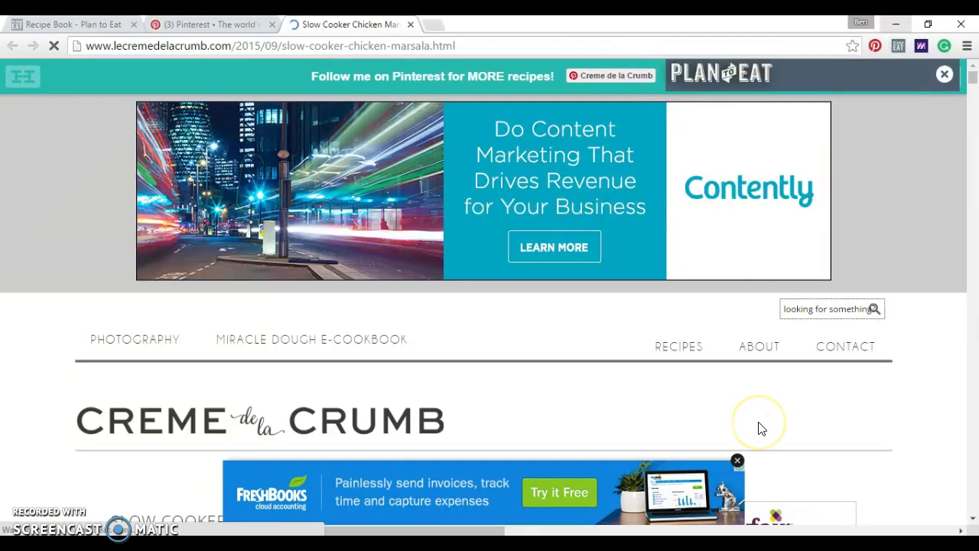
# - In the clipper panel, set Cuisine to Italian and Main Ingredient to Chicken
pyautogui.click(804, 341)
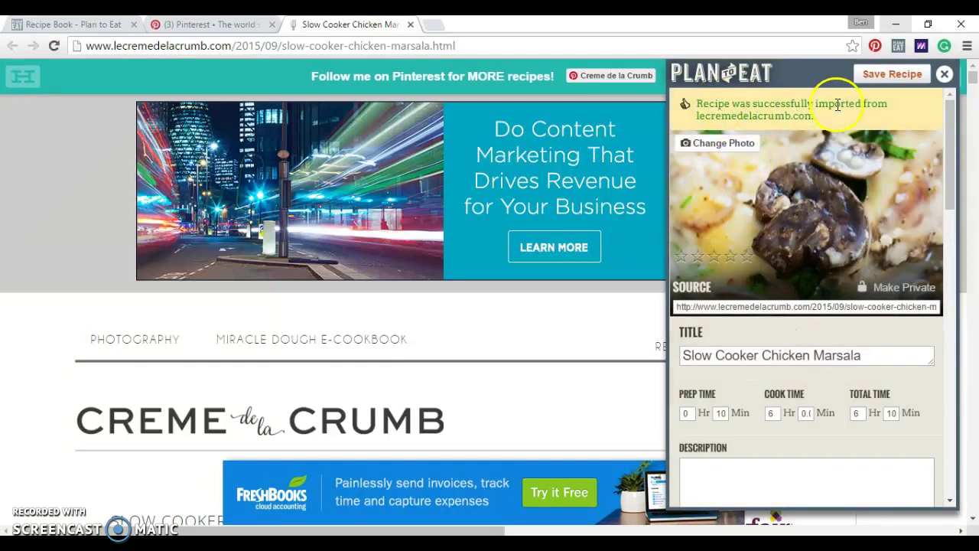
pyautogui.click(819, 197)
pyautogui.moveTo(948, 157); pyautogui.dragTo(946, 362)
pyautogui.click(808, 284)
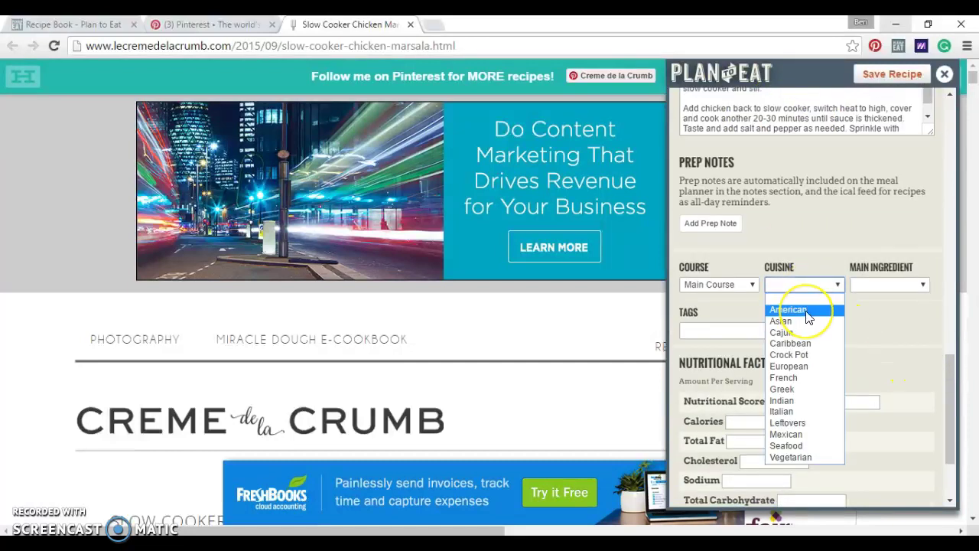
pyautogui.click(792, 413)
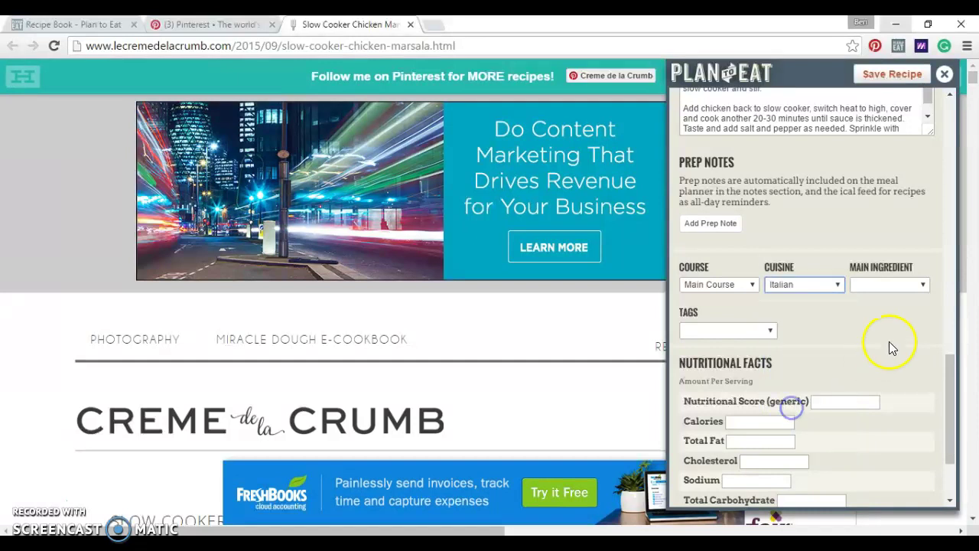
pyautogui.click(887, 288)
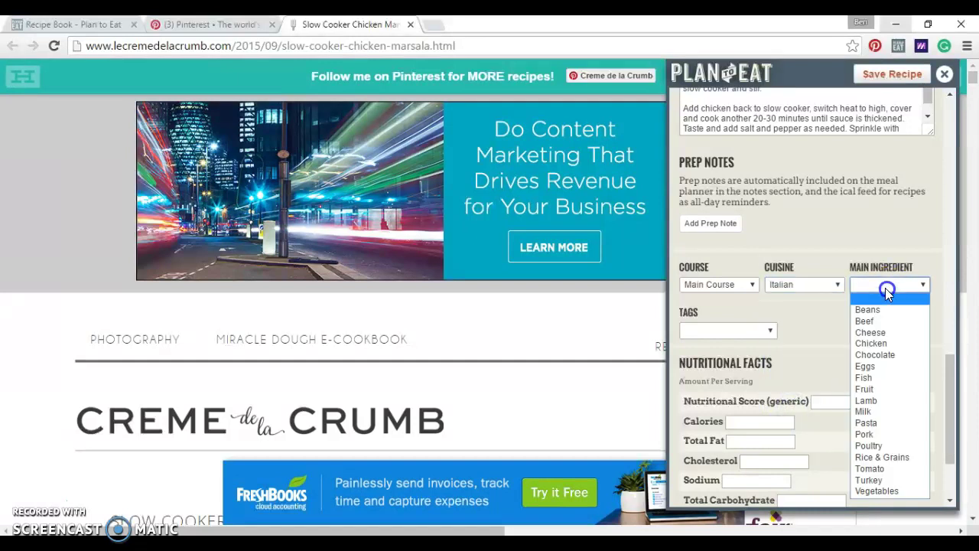
pyautogui.click(871, 343)
# - Save the Slow Cooker Chicken Marsala recipe and return to the Recipe Book tab
pyautogui.moveTo(950, 363); pyautogui.dragTo(960, 88)
pyautogui.click(887, 74)
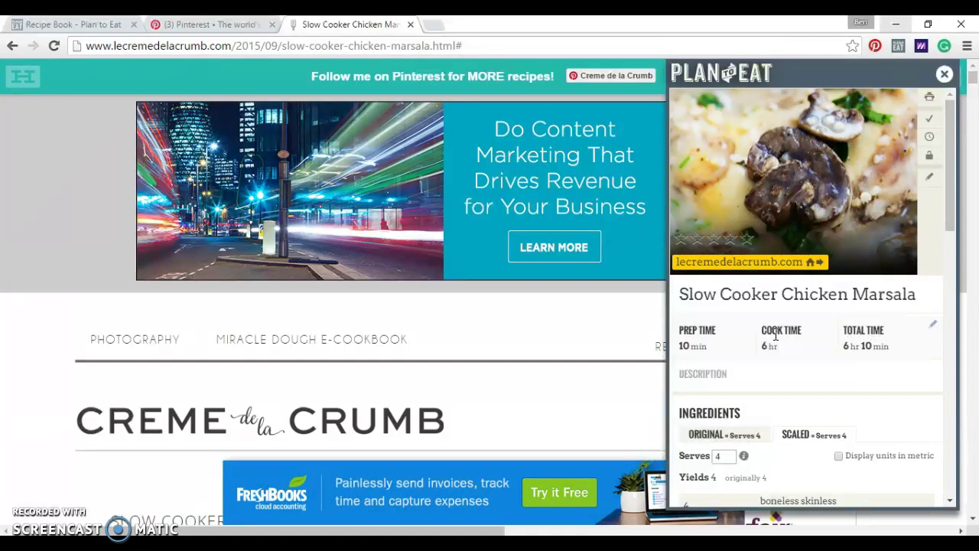
pyautogui.click(699, 256)
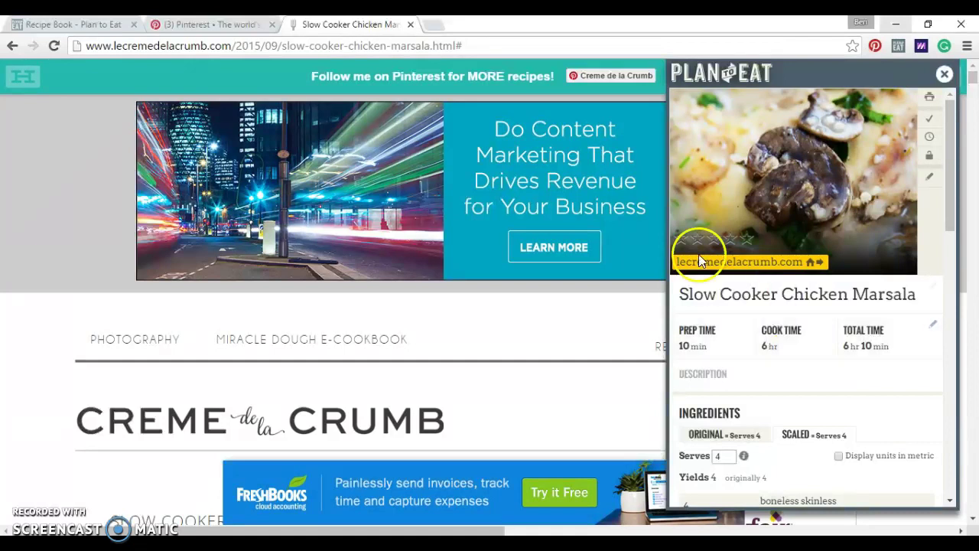
pyautogui.click(59, 27)
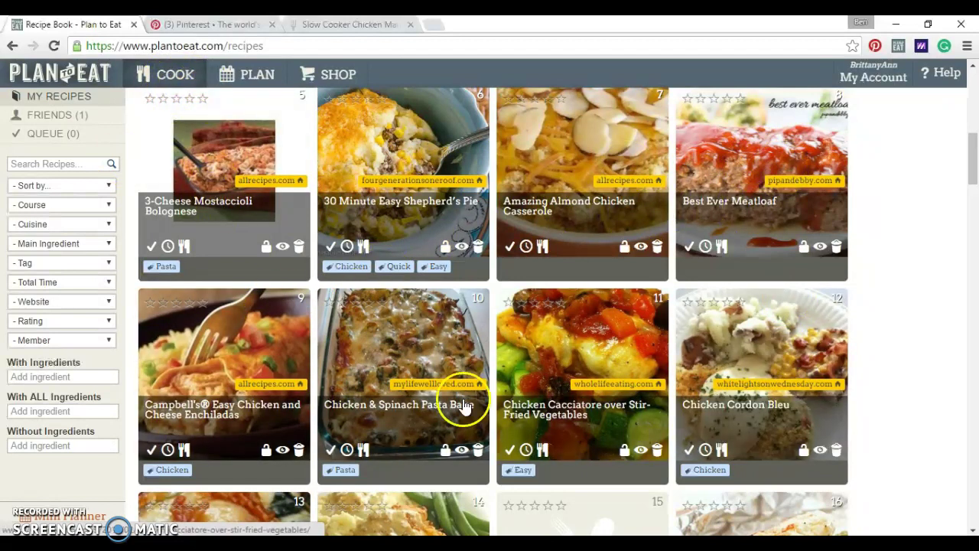
# - Browse the saved recipes, try the With Ingredients filter, then go to the Aug 11–17 planner
pyautogui.scroll(-2, 233, 251)
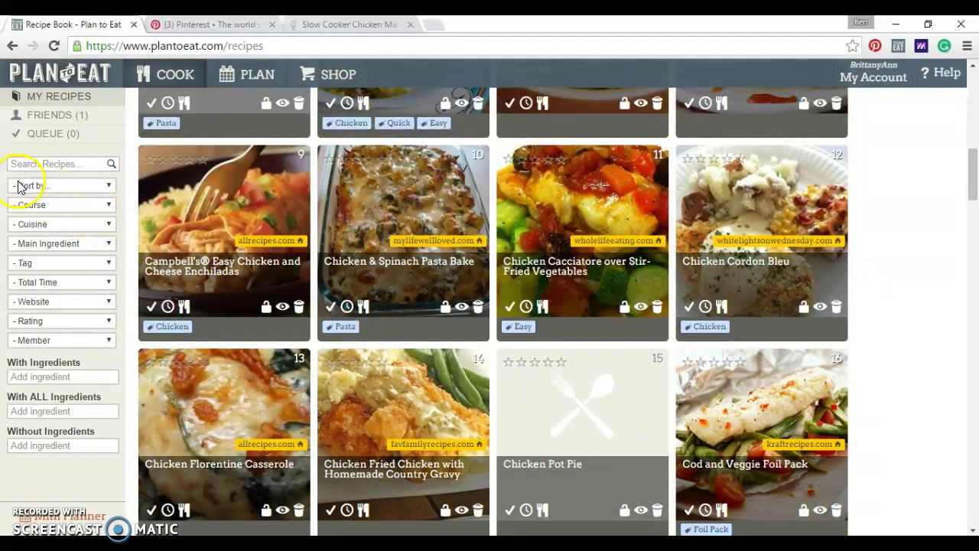
pyautogui.click(37, 375)
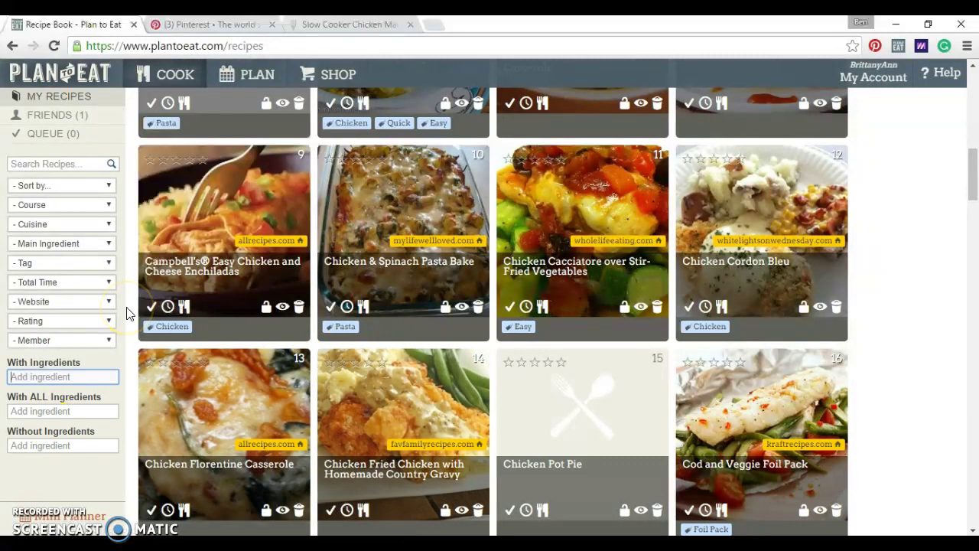
pyautogui.click(254, 80)
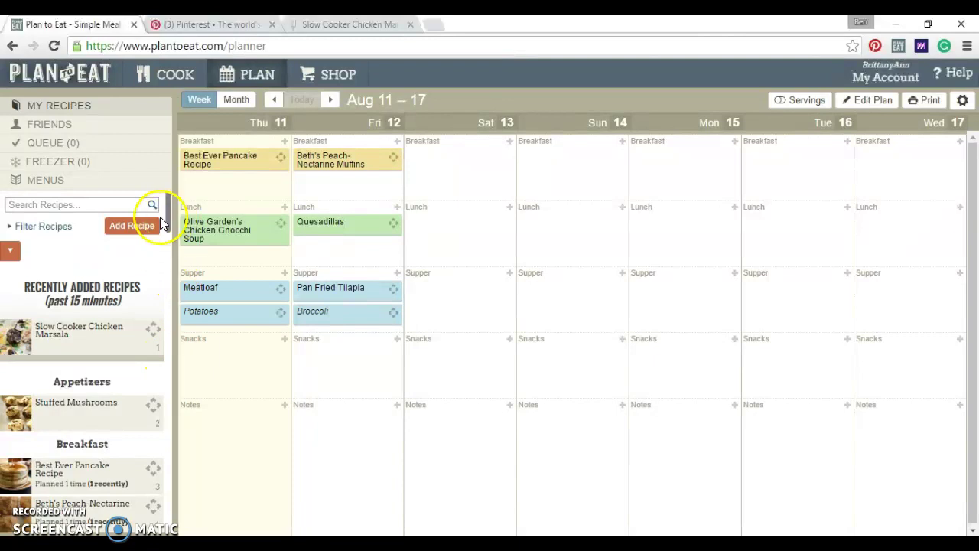
# - Plan Saturday: Best Ever Pancake Recipe for breakfast, lunch, and Amazing Almond Chicken Casserole for supper
pyautogui.moveTo(168, 226); pyautogui.dragTo(168, 235)
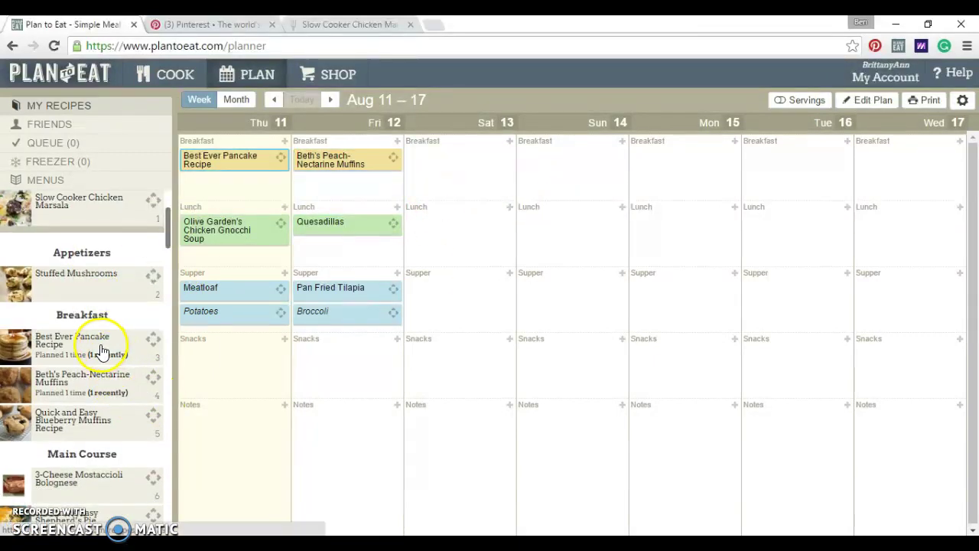
pyautogui.moveTo(77, 352); pyautogui.dragTo(461, 146)
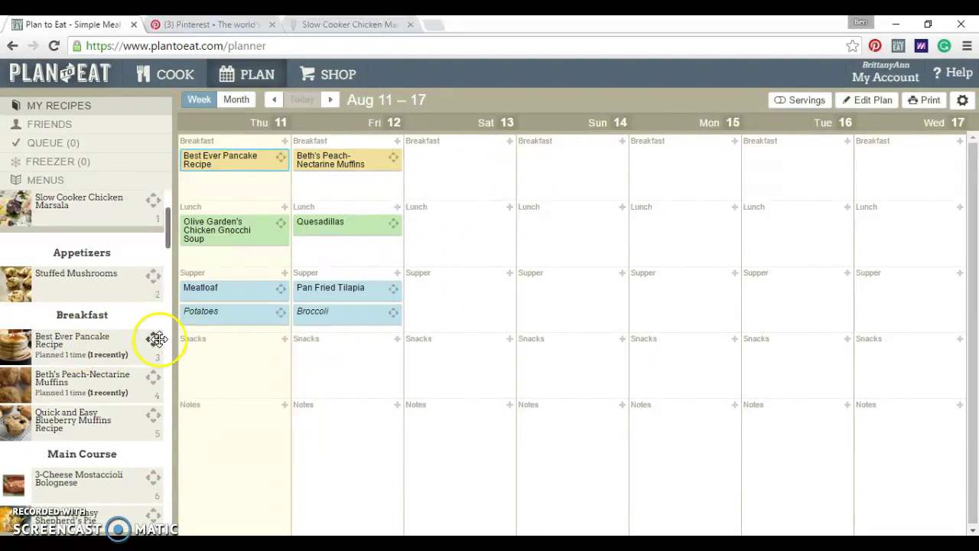
pyautogui.moveTo(150, 339); pyautogui.dragTo(505, 153)
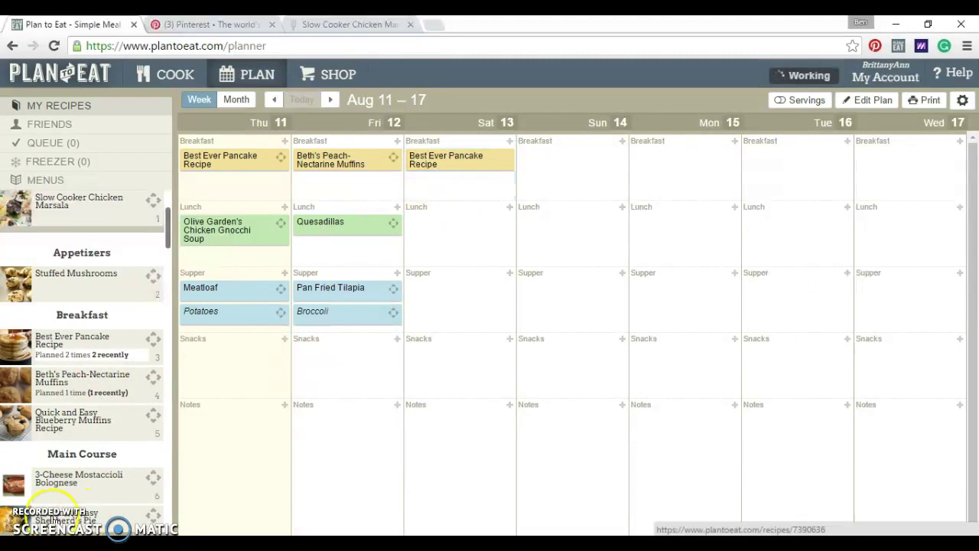
pyautogui.scroll(-3, 63, 394)
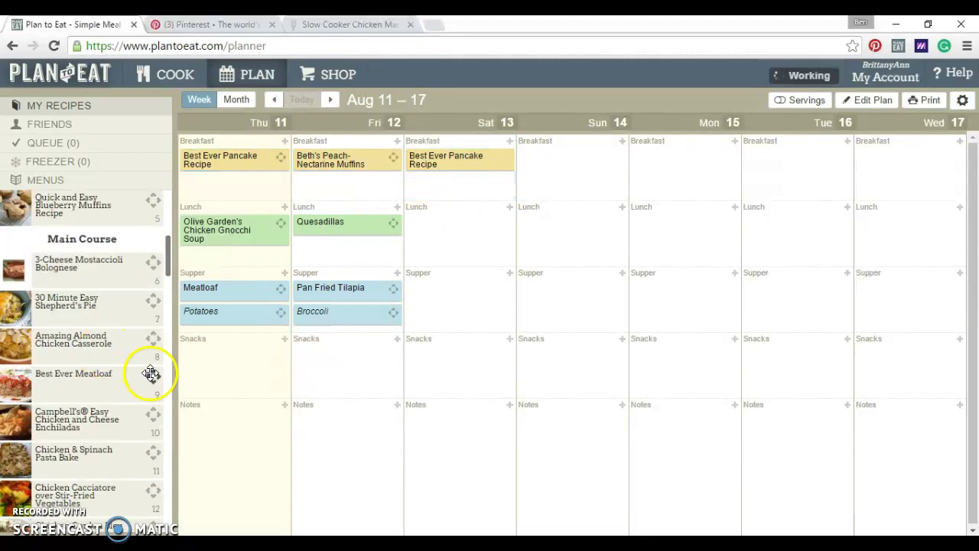
pyautogui.moveTo(150, 373); pyautogui.dragTo(512, 212)
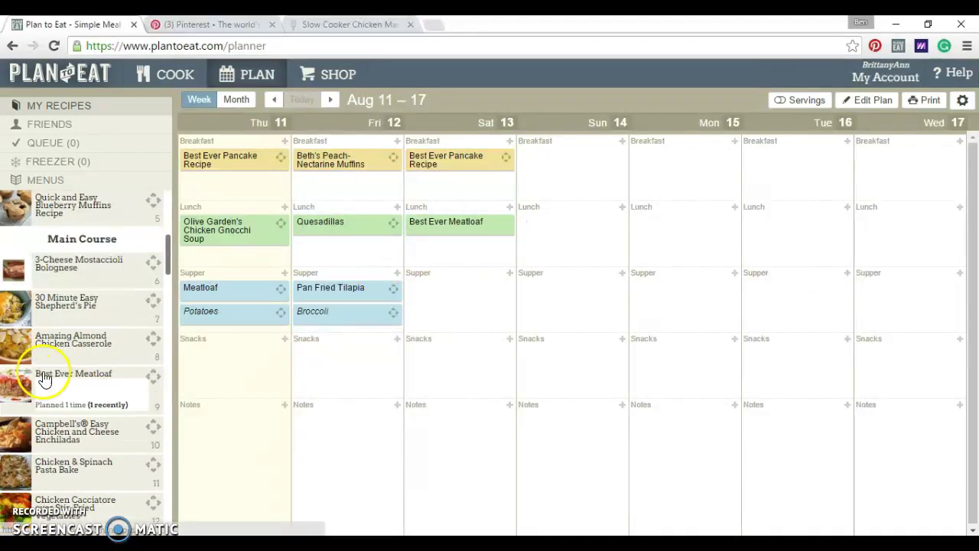
pyautogui.moveTo(150, 337); pyautogui.dragTo(481, 302)
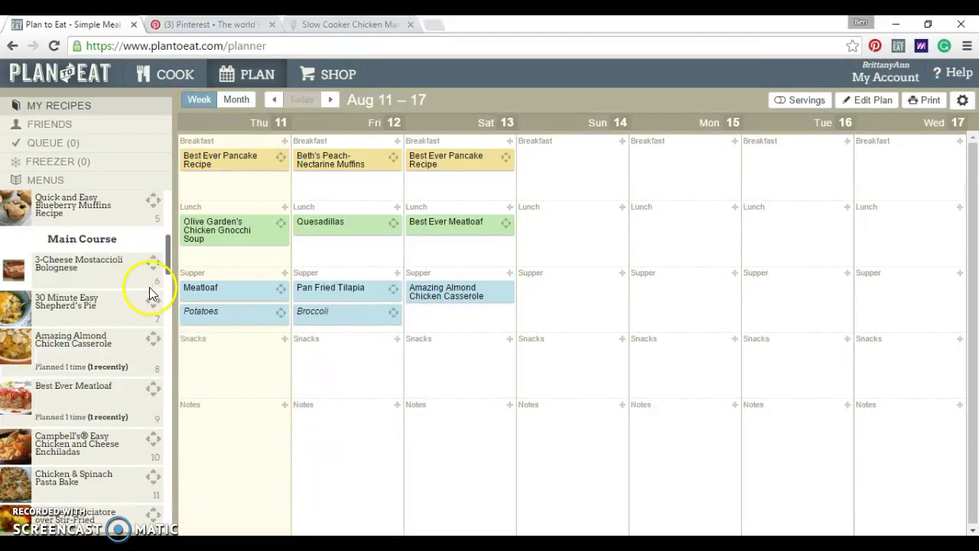
# - Plan Sunday: blueberry muffins, 30 Minute Easy Shepherd's Pie, and 3-Cheese Mostaccioli Bolognese
pyautogui.scroll(1, 142, 295)
pyautogui.click(168, 269)
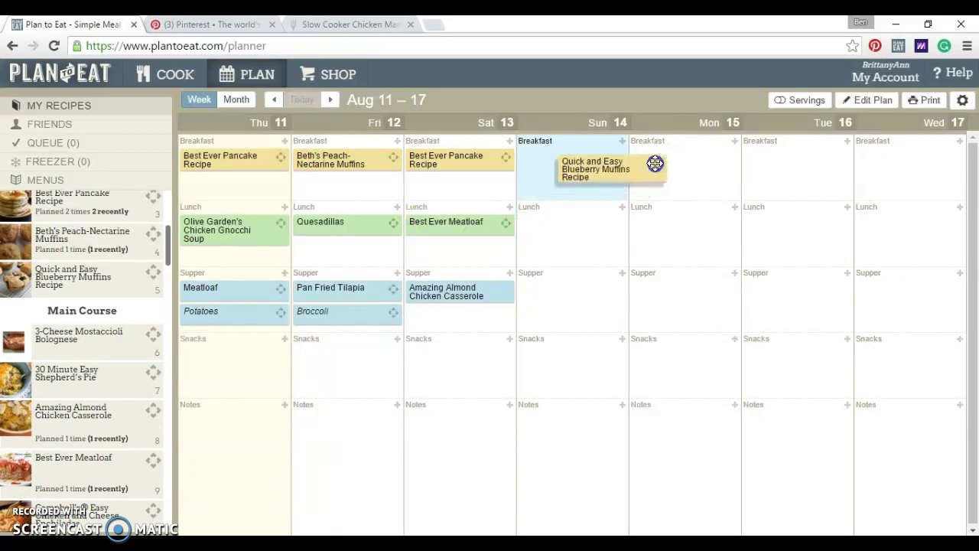
pyautogui.moveTo(655, 163); pyautogui.dragTo(618, 157)
pyautogui.moveTo(149, 382); pyautogui.dragTo(611, 229)
pyautogui.moveTo(155, 346); pyautogui.dragTo(590, 304)
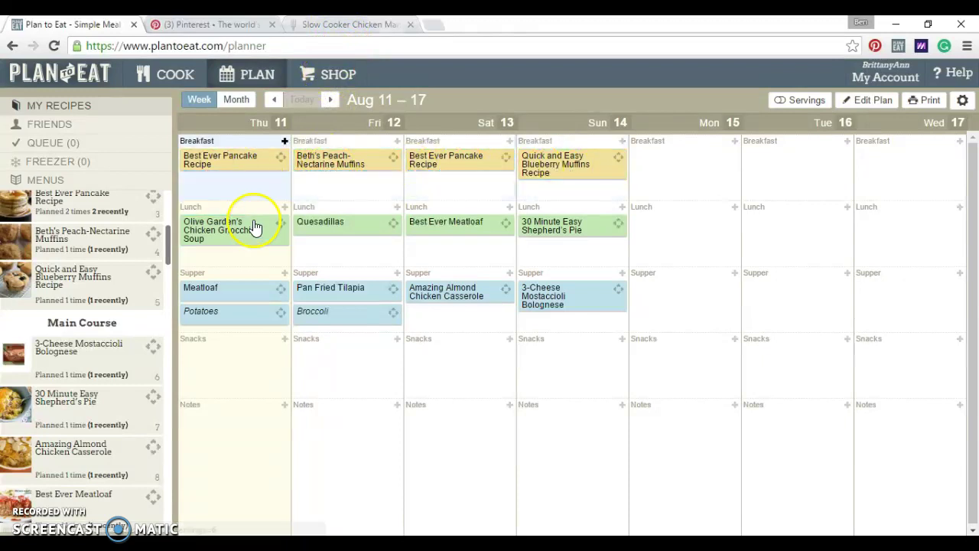
# - Open the Aug 11–17 shopping list and scroll through its 78 merged ingredients
pyautogui.click(337, 79)
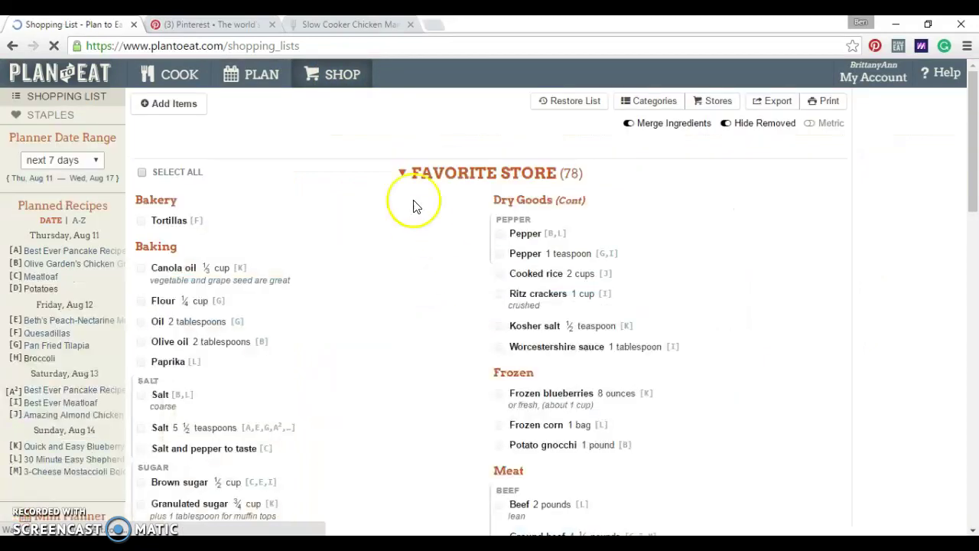
pyautogui.click(331, 80)
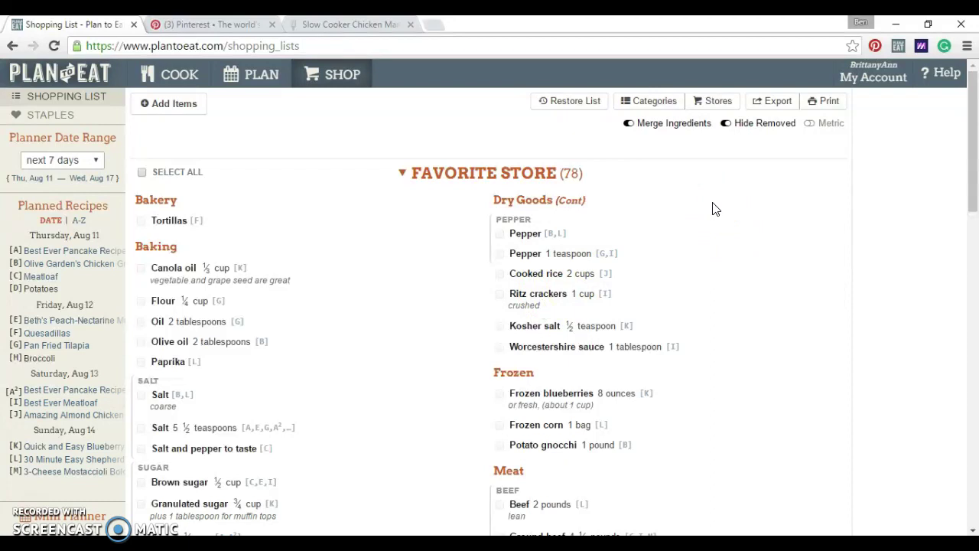
pyautogui.scroll(-1, 715, 208)
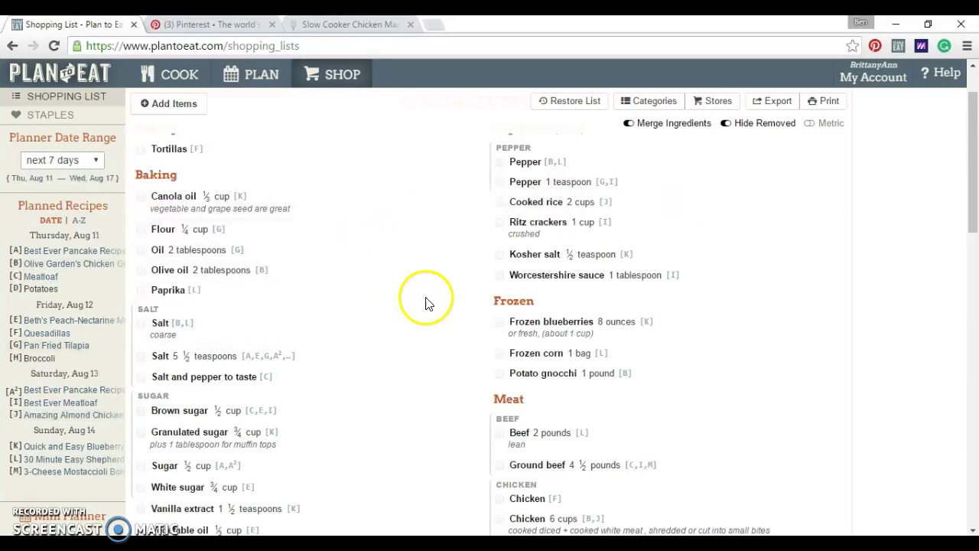
pyautogui.scroll(1, 403, 290)
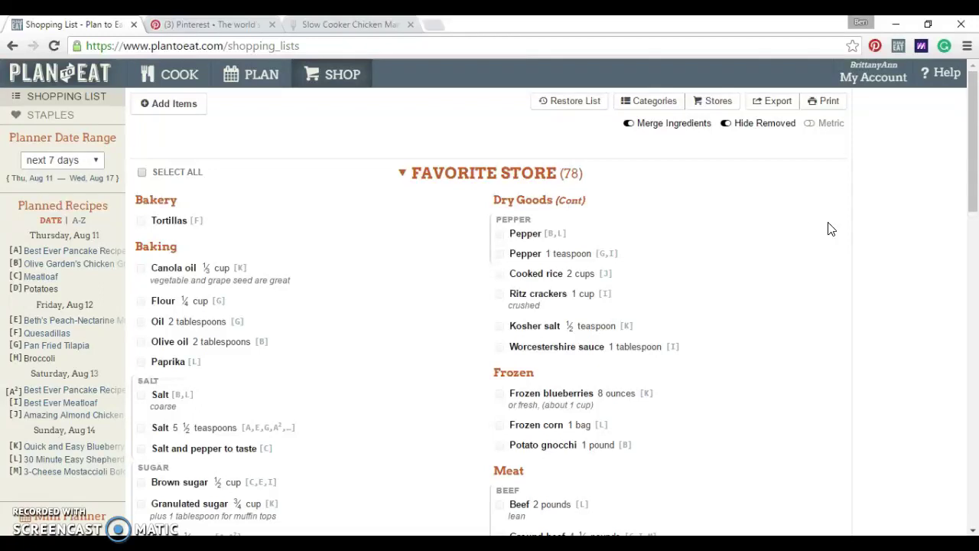
# - Check off Pepper, Pepper 1 teaspoon, Cooked rice, Ritz crackers, Kosher salt and Worcestershire sauce
pyautogui.click(499, 233)
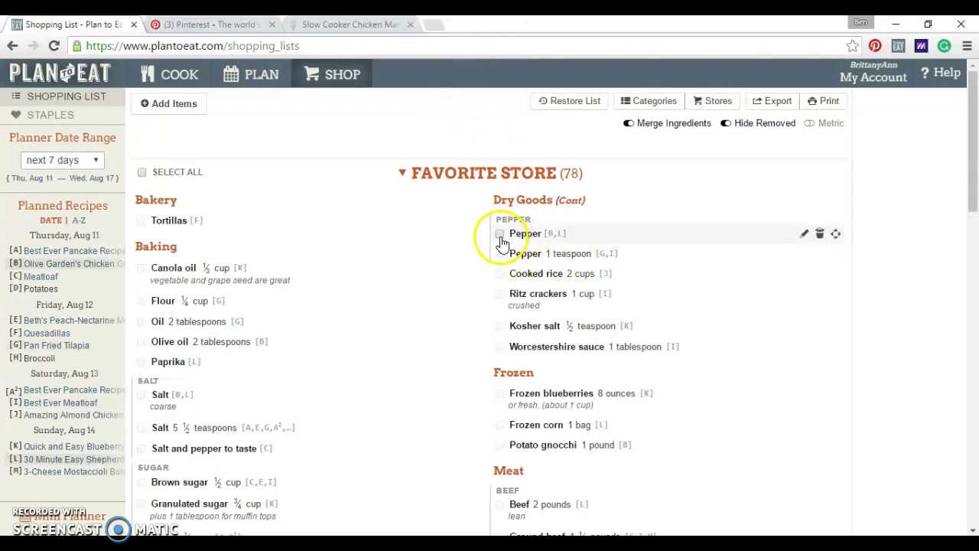
pyautogui.click(499, 254)
pyautogui.click(499, 273)
pyautogui.click(499, 293)
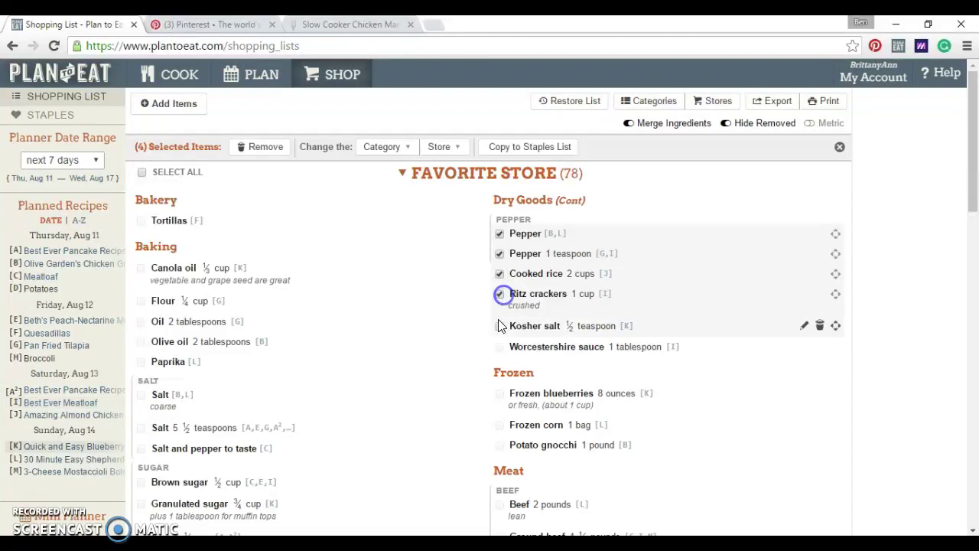
pyautogui.click(499, 325)
pyautogui.click(498, 347)
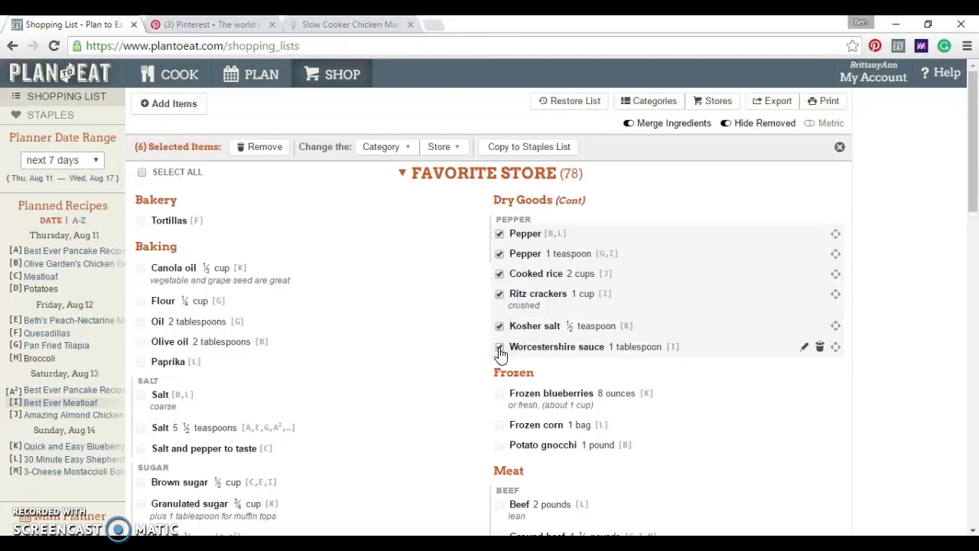